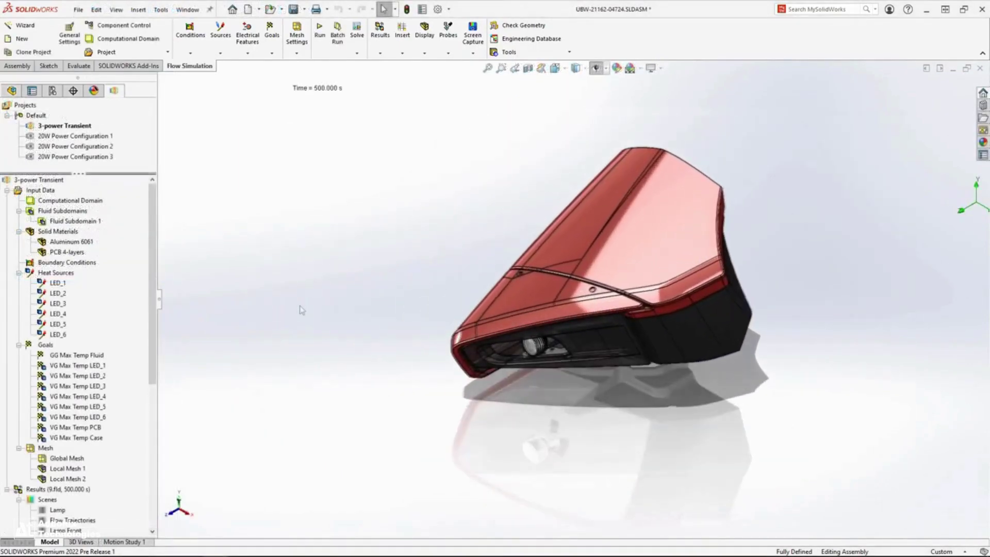
Orbit the lamp to a new angle and zoom in on its LED module
middle_drag(300, 303, 352, 225)
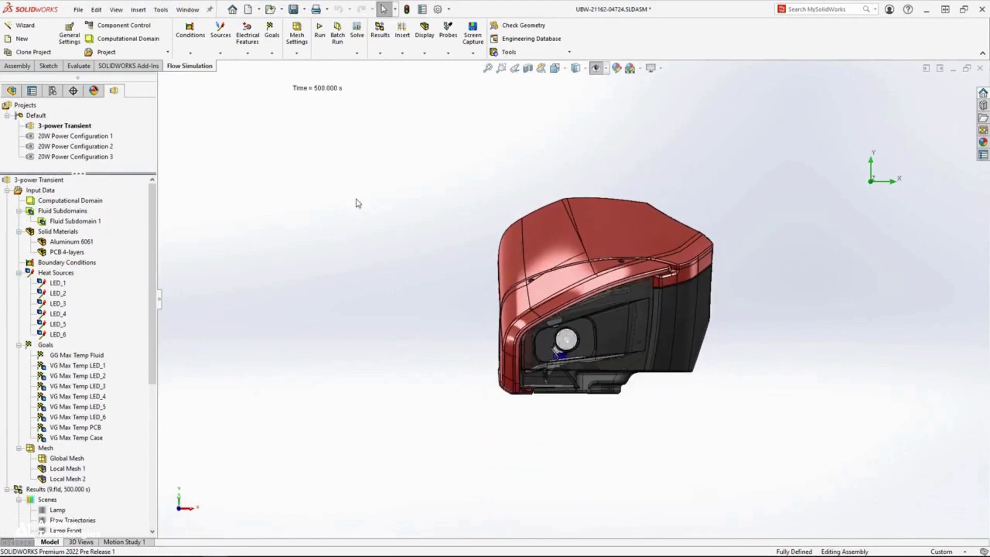
drag(483, 281, 665, 405)
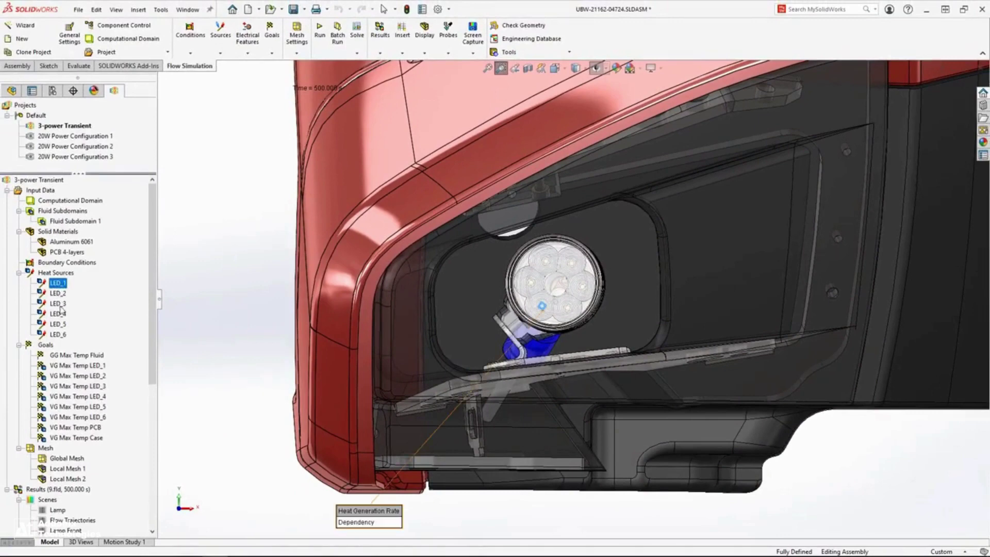
shift+right_click(59, 334)
click(143, 341)
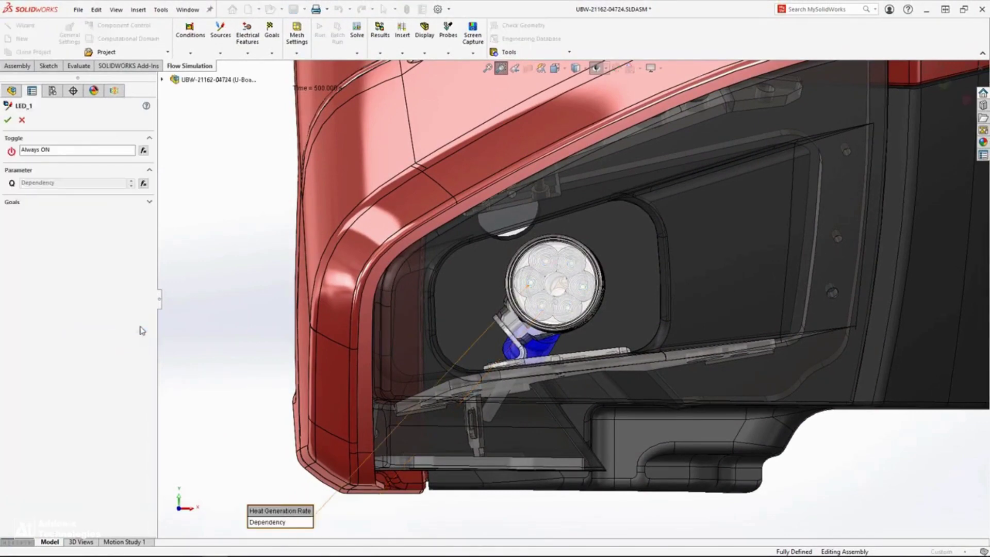
click(144, 183)
click(8, 120)
drag(152, 252, 151, 409)
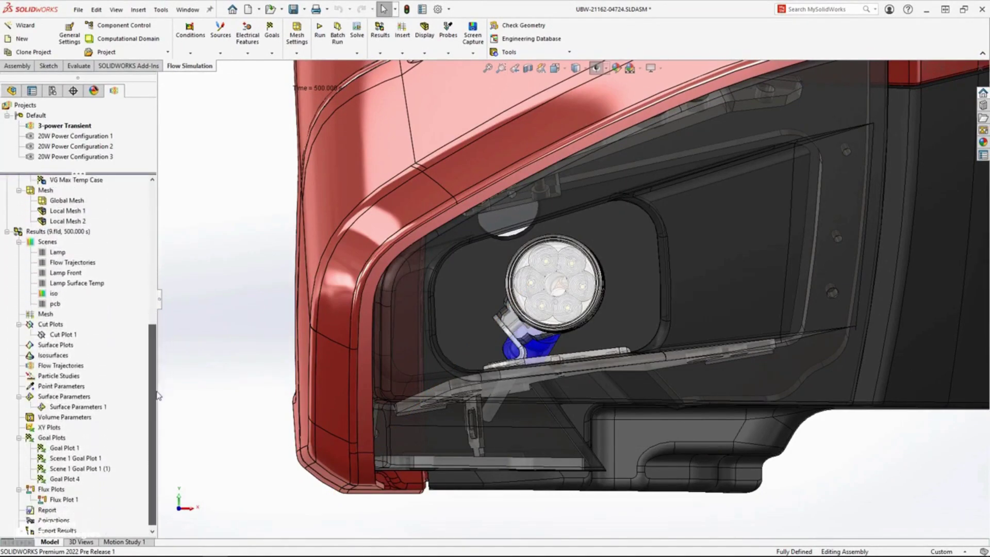
right_click(61, 234)
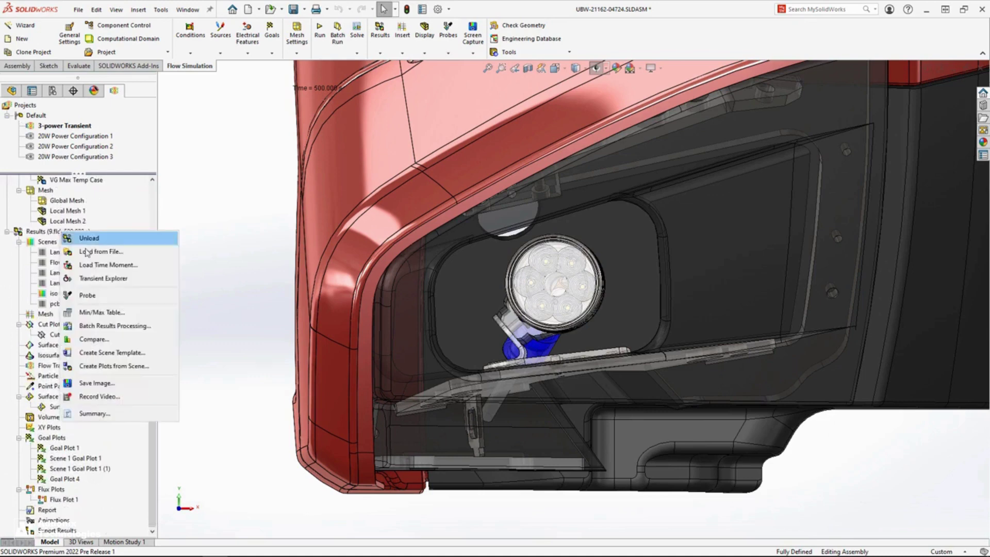
click(124, 279)
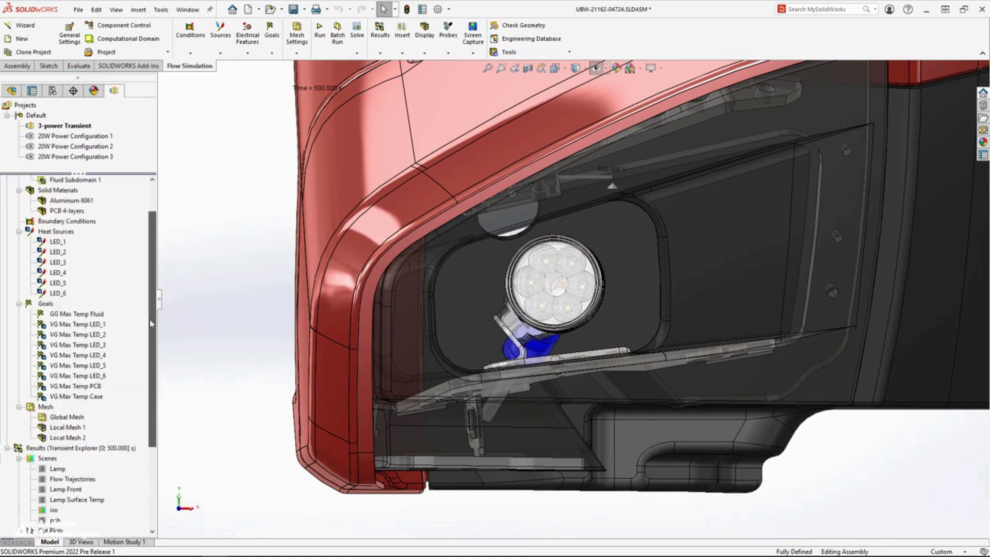
drag(151, 290, 152, 417)
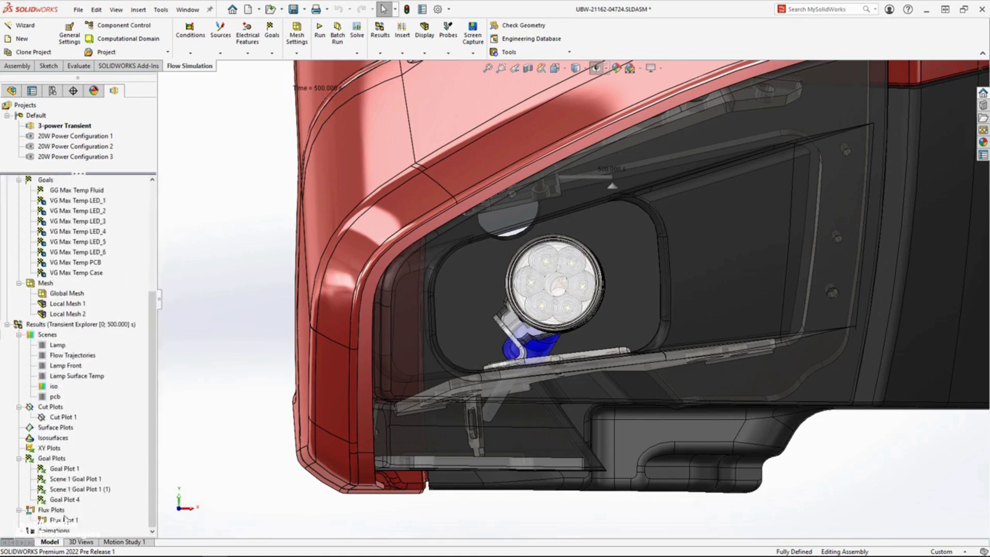
right_click(62, 521)
click(100, 441)
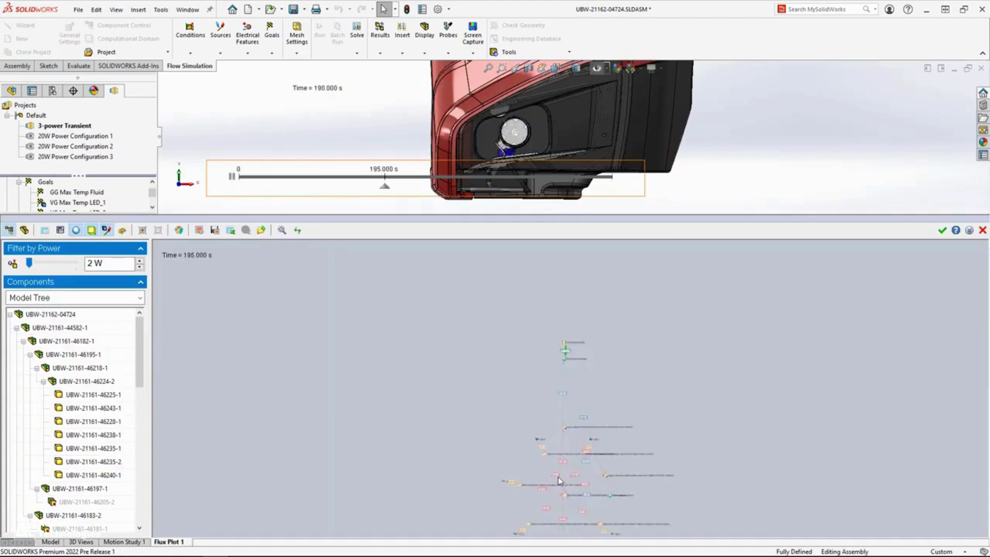
scroll(558, 475, up, 5)
scroll(558, 475, up, 5)
middle_drag(540, 319, 539, 302)
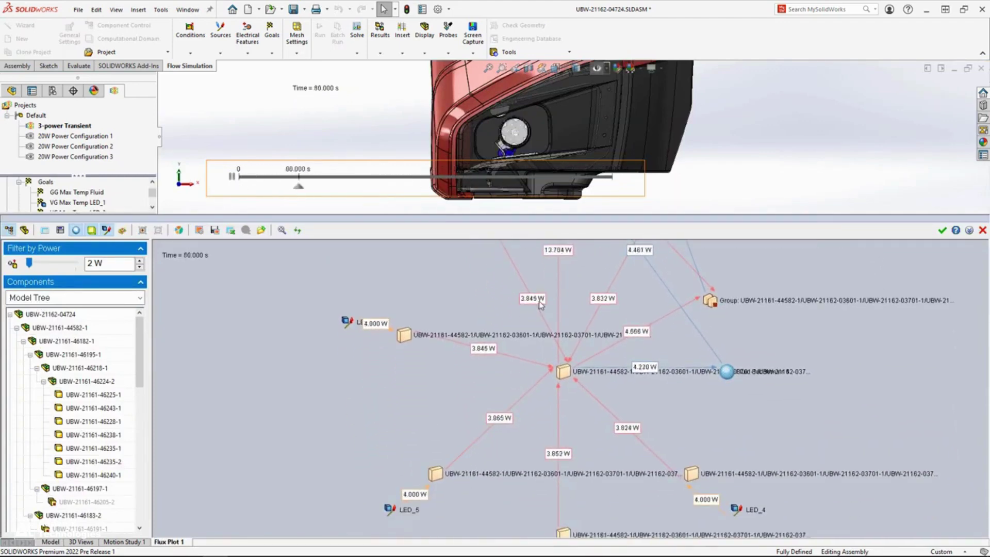
click(158, 230)
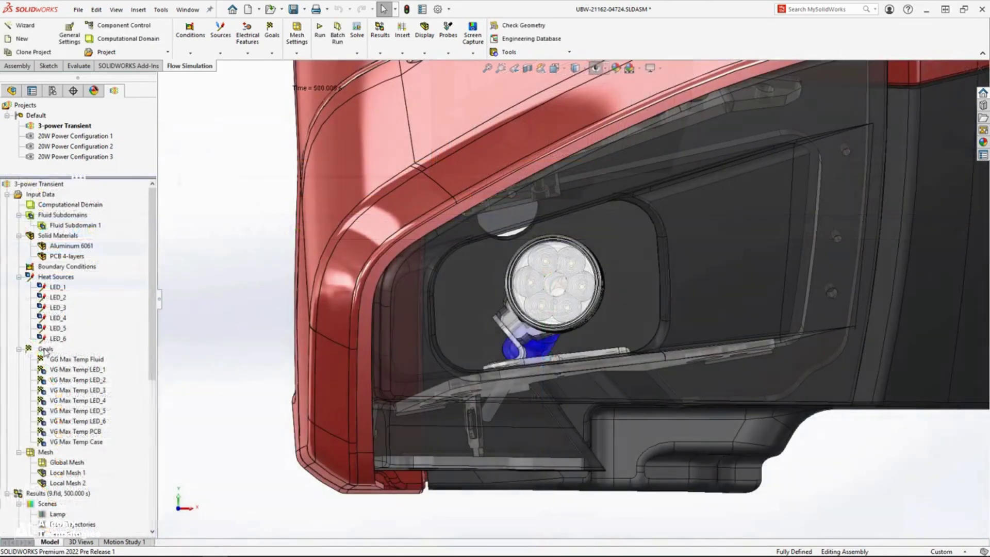
Insert Equation Goal 1 as max() of the VG Max Temp LED_1 through LED_6 goals
click(93, 408)
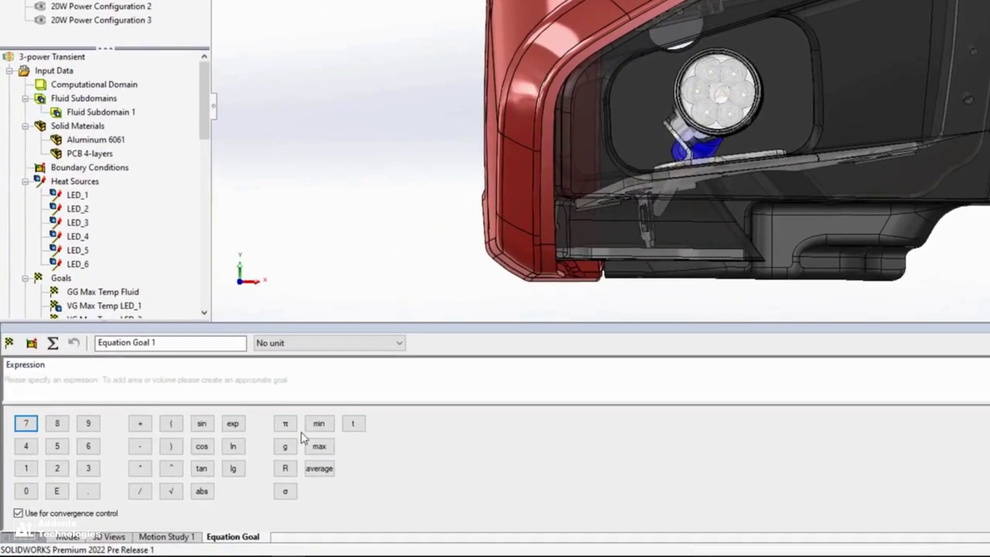
click(319, 445)
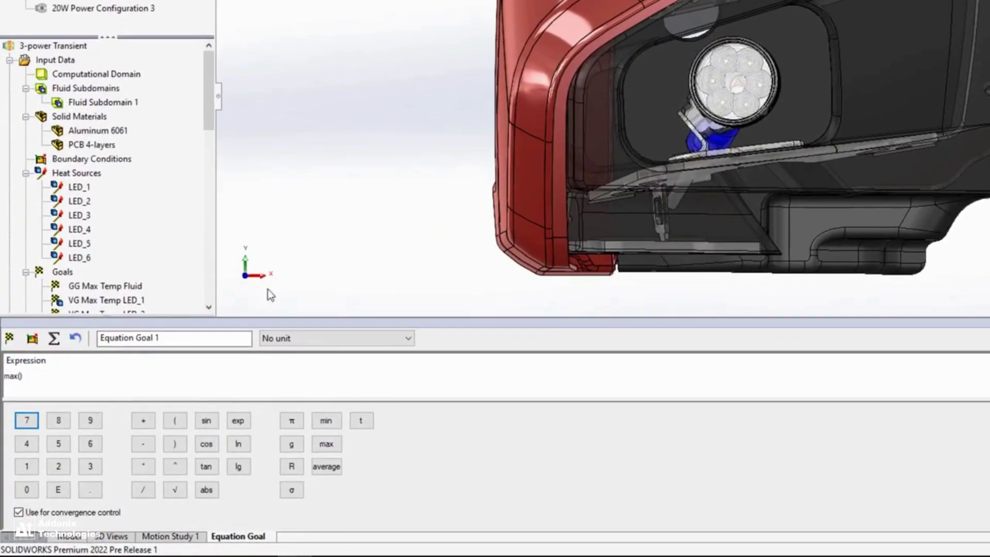
drag(210, 120, 211, 174)
click(106, 116)
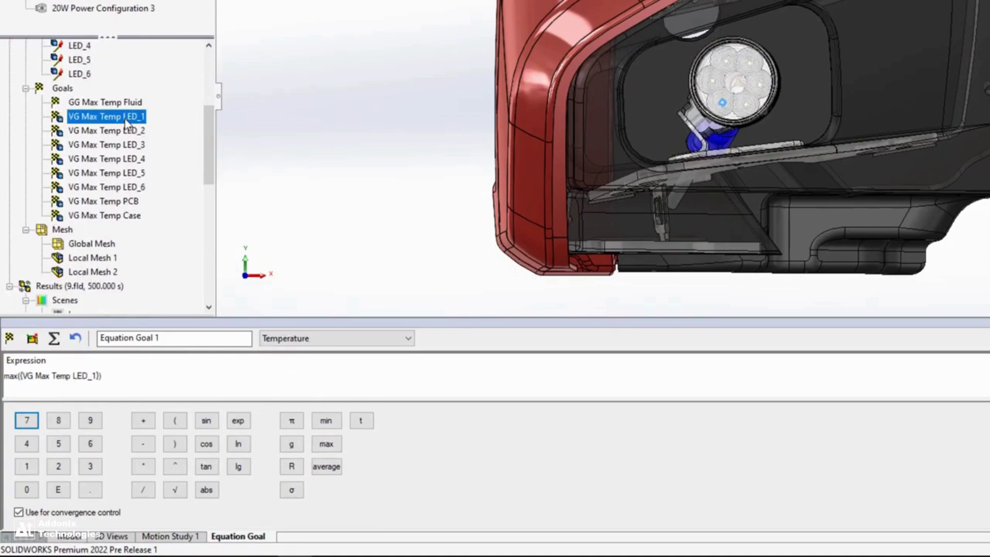
click(106, 130)
click(106, 159)
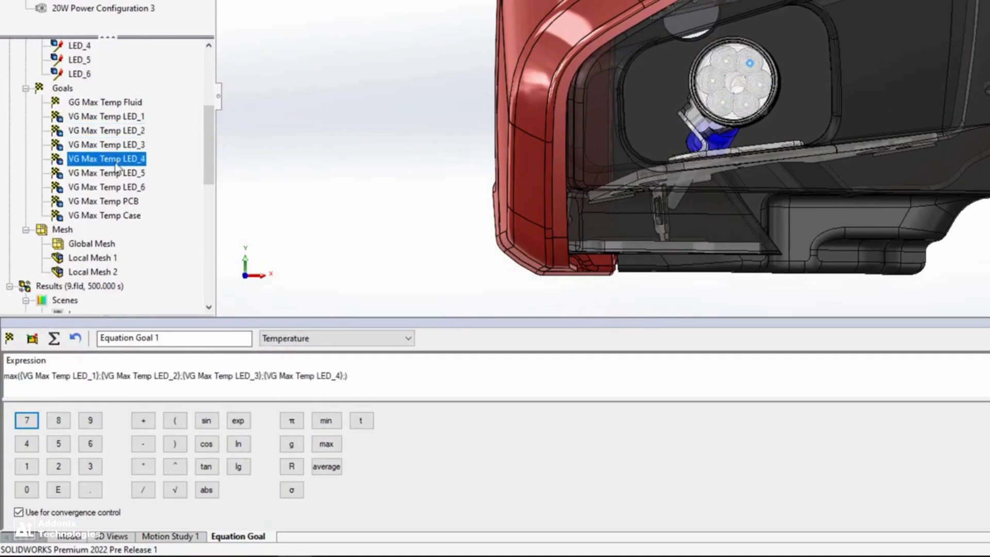
click(117, 188)
key(Return)
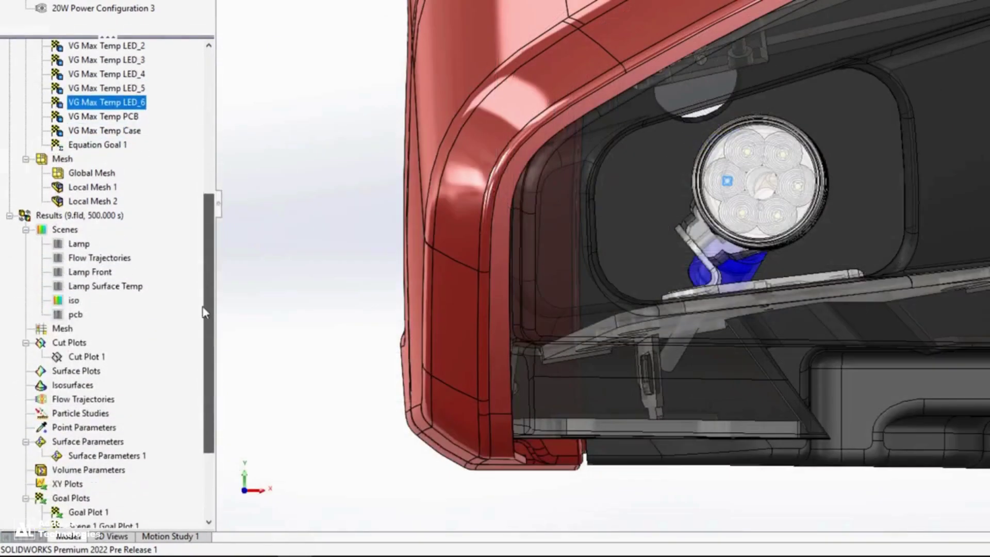
scroll(116, 310, down, 5)
Plot Equation Goal 1's history (peaking near 404 K), then close the chart and goal plot panel
right_click(71, 385)
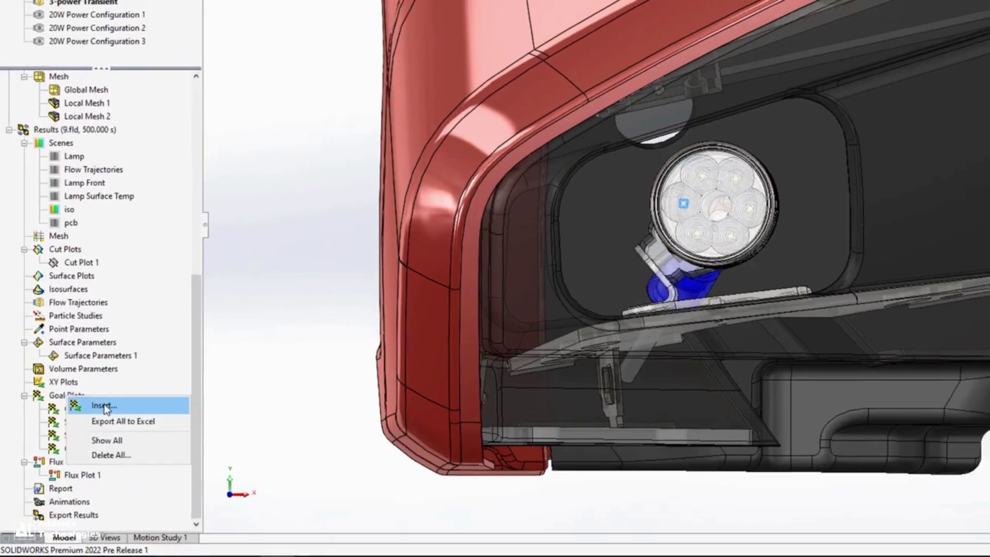
click(101, 399)
scroll(146, 249, down, 1)
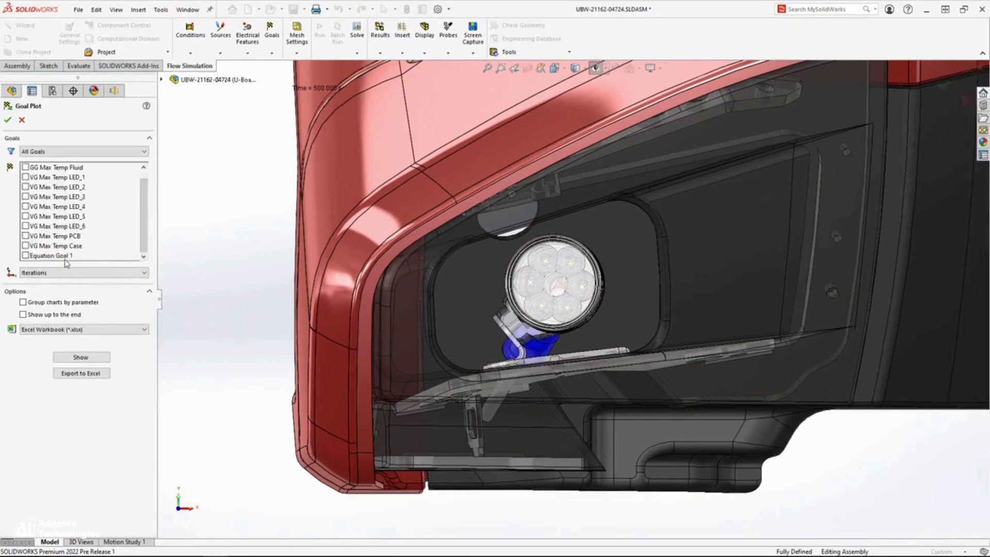
click(25, 255)
click(81, 357)
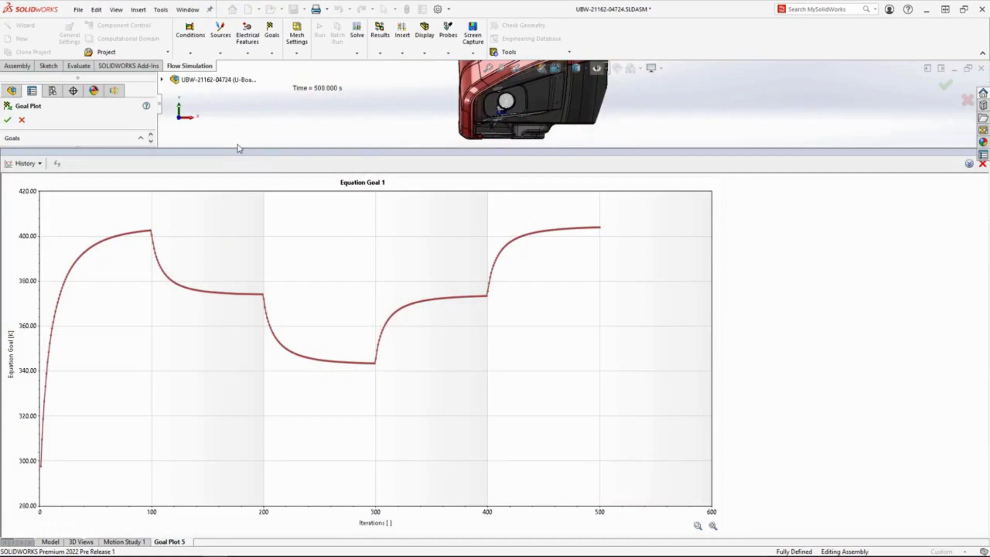
click(982, 163)
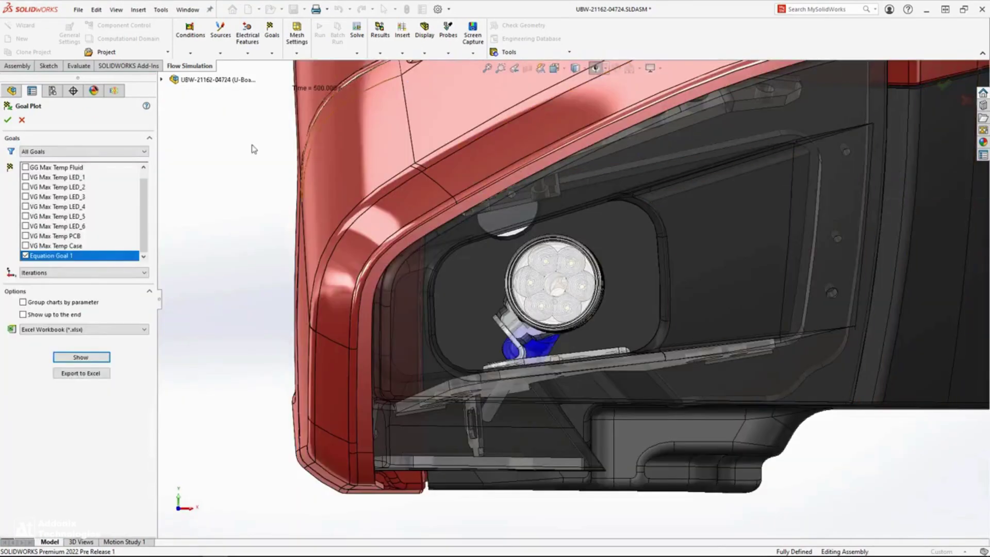
click(23, 119)
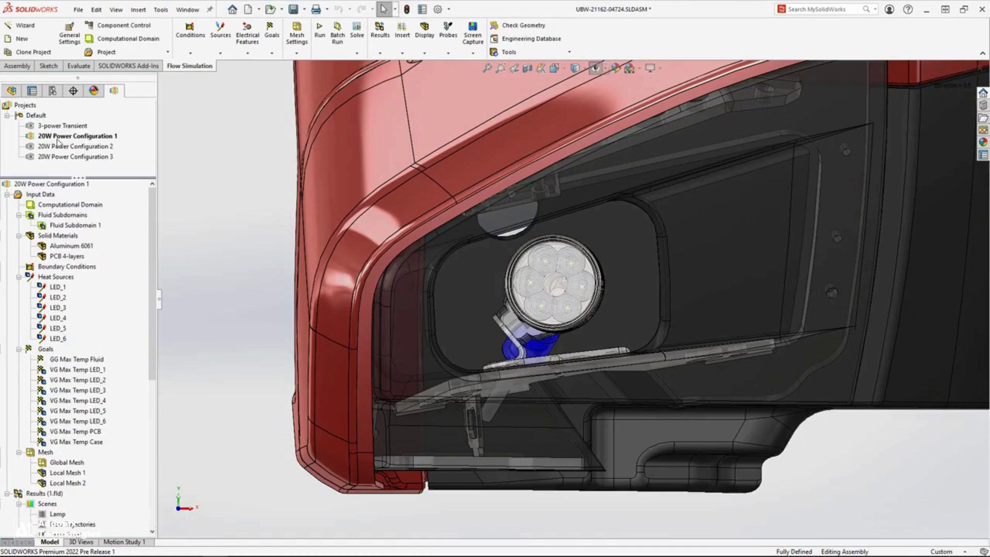
Select LED_1 through LED_6 to show their 4, 2, 4, 4, 2 and 4 W heat generation rates
drag(60, 287, 61, 332)
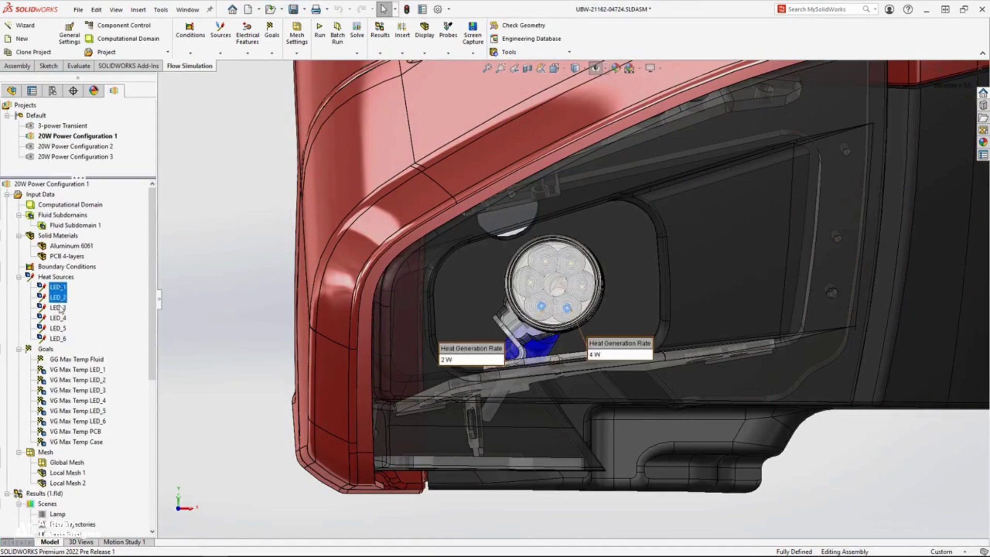
ctrl+click(58, 338)
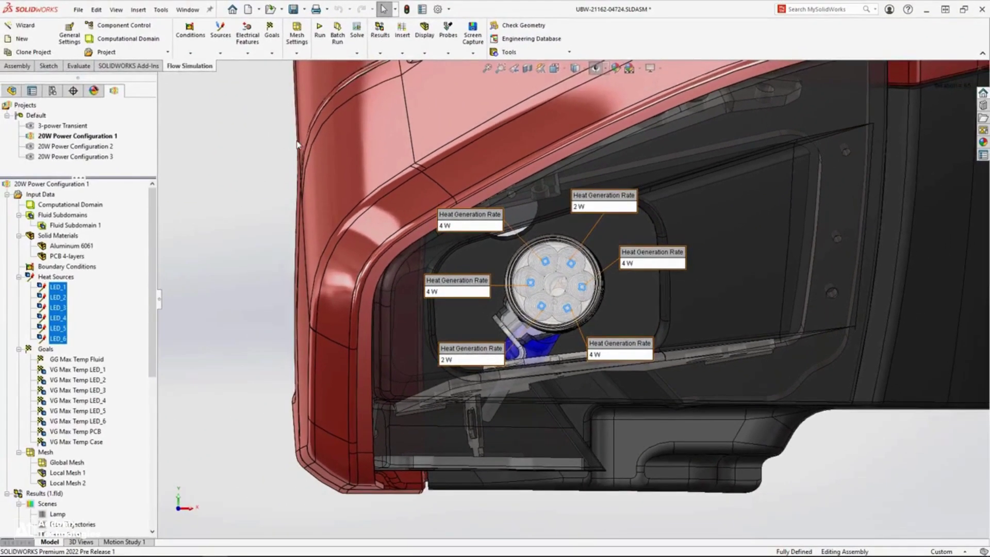
click(379, 52)
Compare Results Summary and Surface Plot 1 across 20W Power Configurations 1, 2 and 3
click(410, 106)
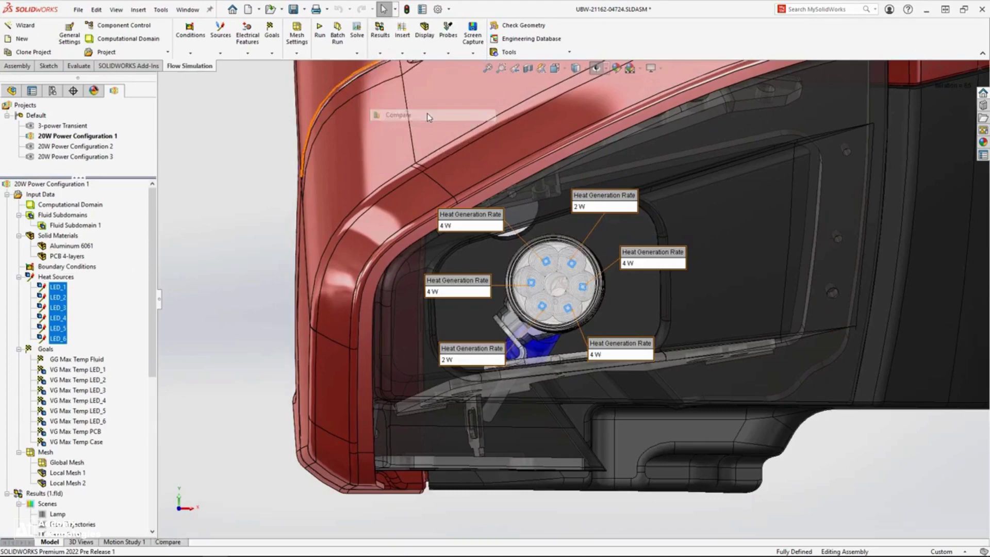
click(101, 439)
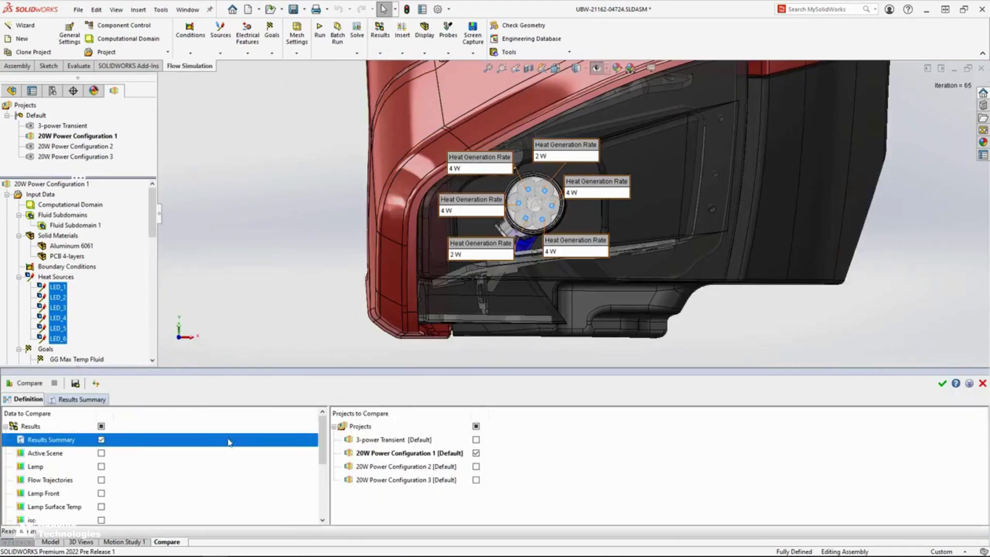
drag(322, 449, 317, 501)
click(101, 439)
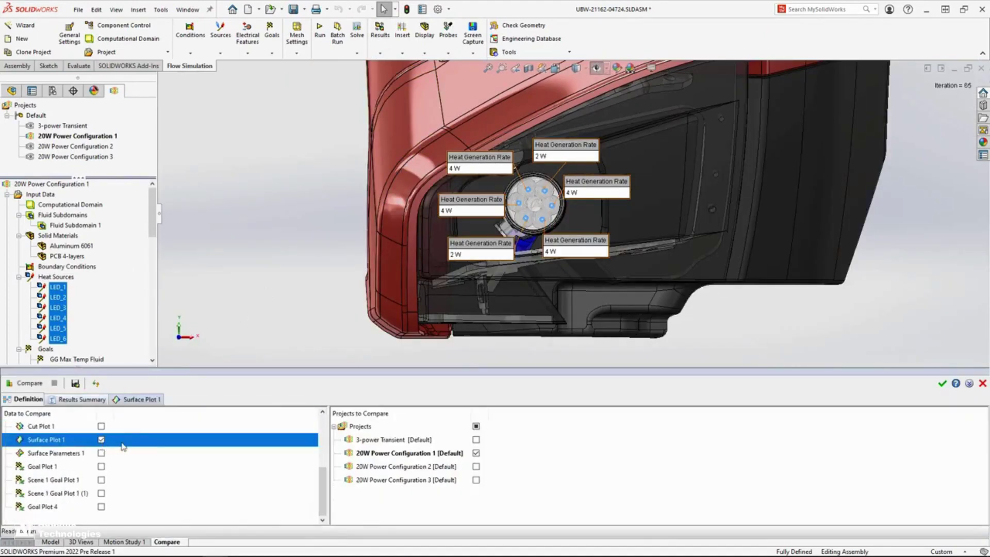
click(476, 466)
click(476, 479)
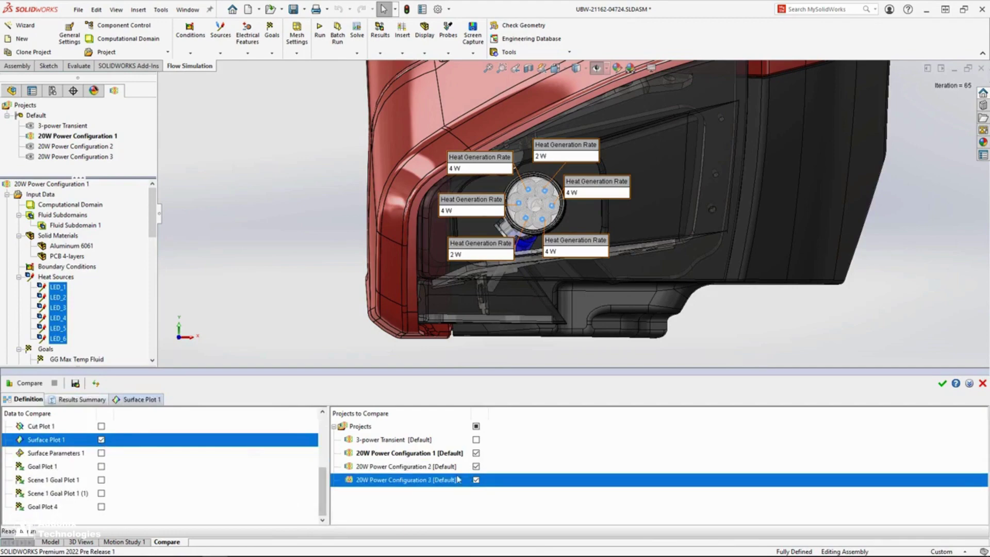
click(29, 382)
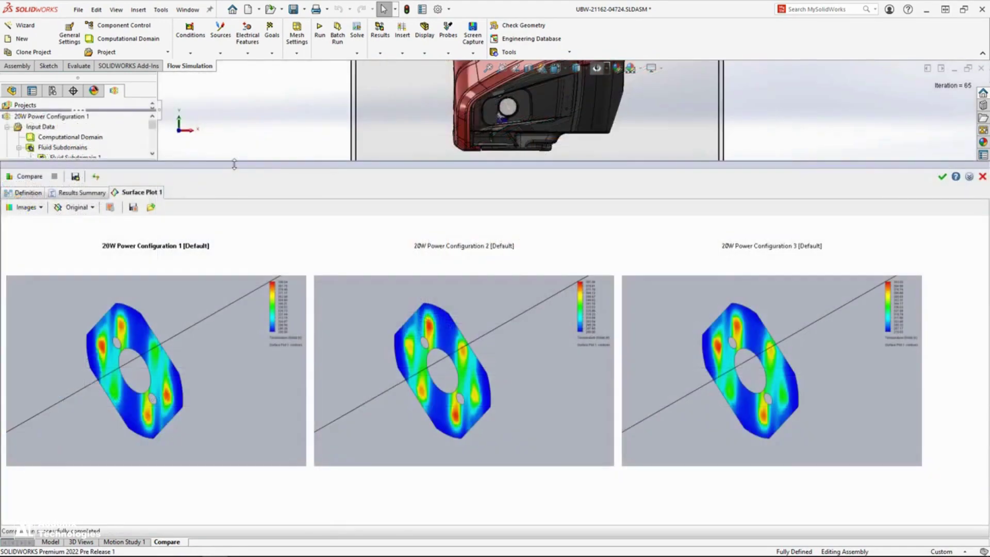
Switch the Surface Plot 1 comparison through Merge (Maximum), Merge (Minimum), and finally Difference
click(81, 207)
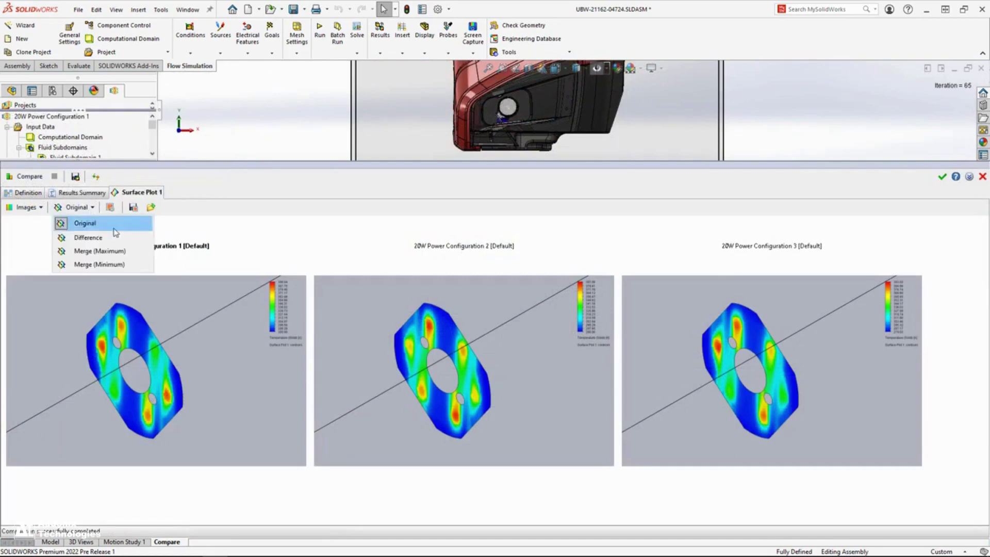
click(99, 251)
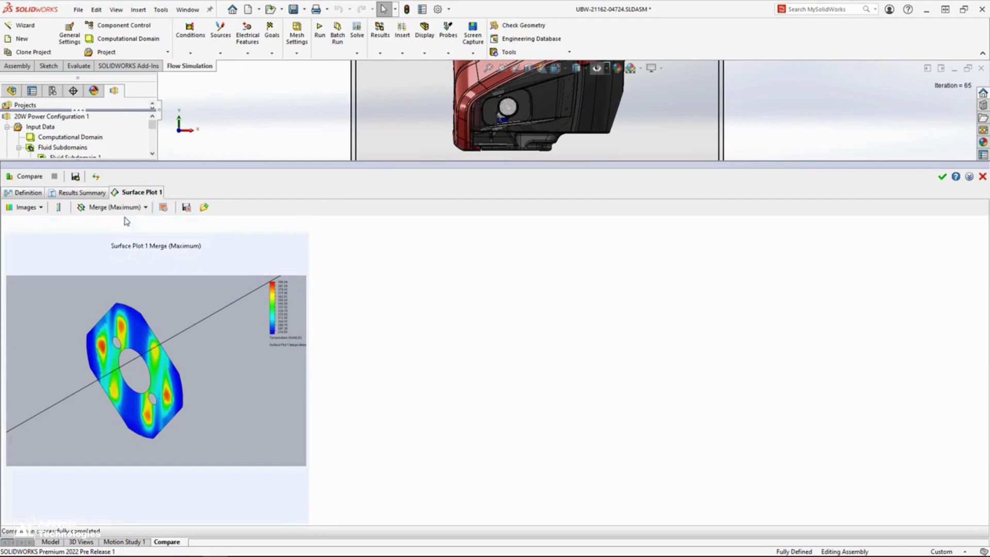
click(124, 207)
click(139, 265)
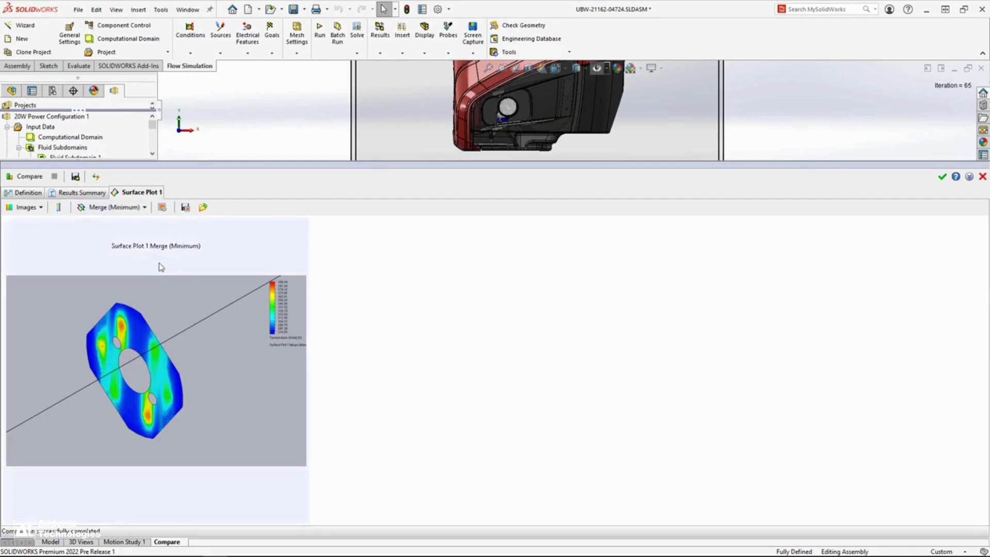
click(141, 208)
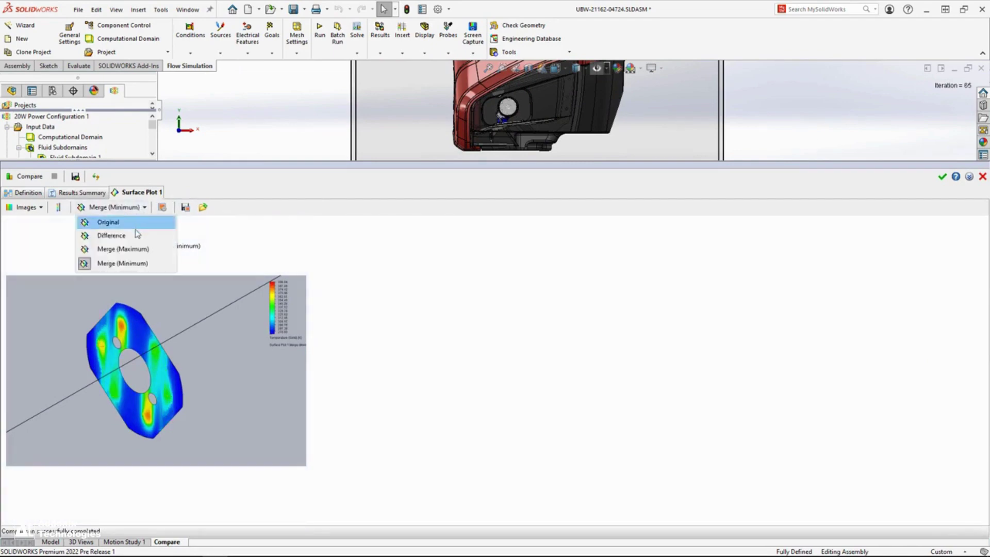
click(116, 234)
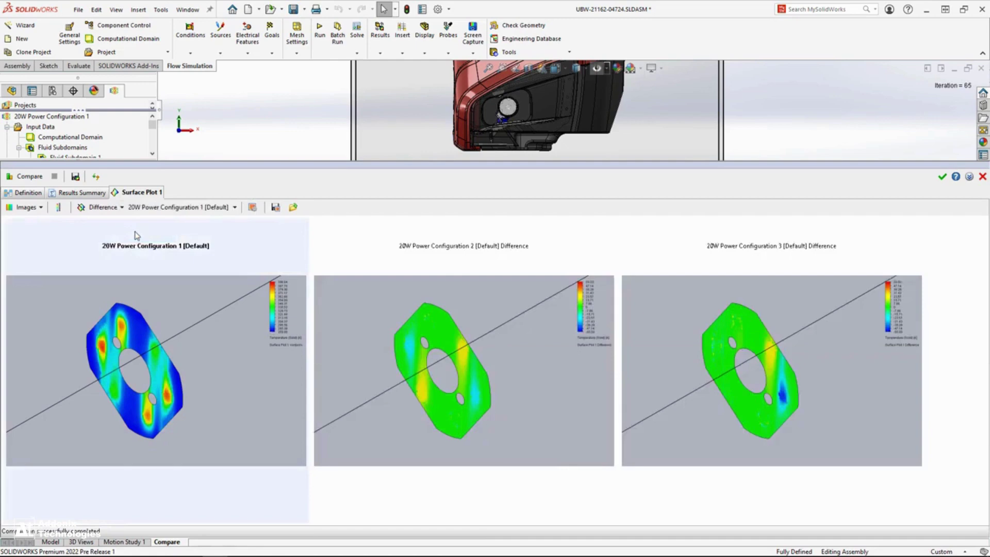
Set the Difference reference to Configuration 2, then Configuration 3, and view the Results Summary
click(233, 208)
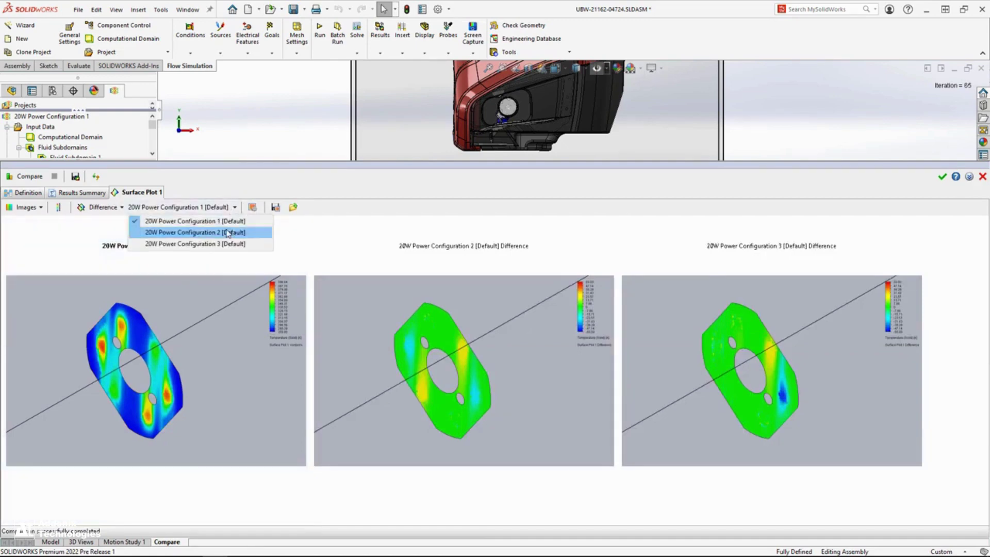
click(186, 224)
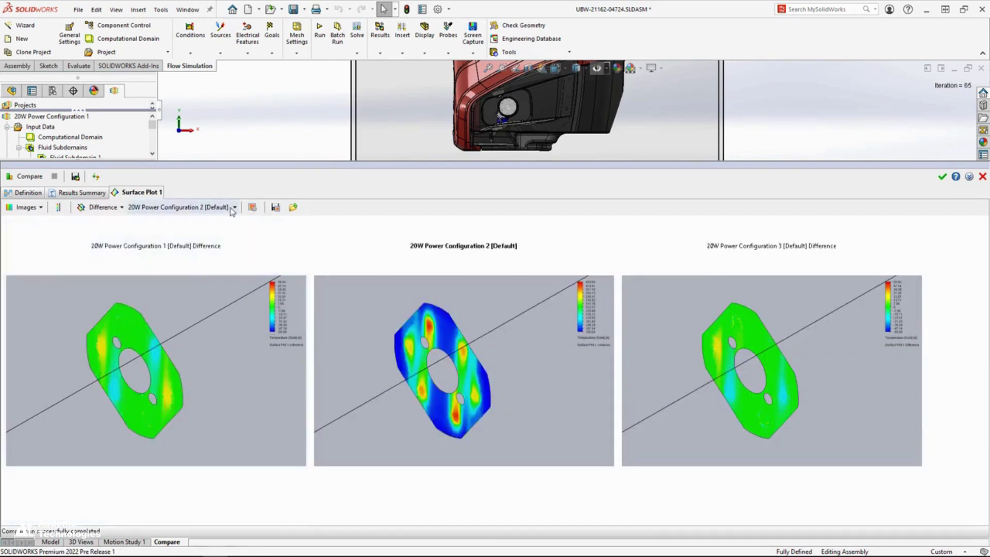
click(233, 207)
click(186, 241)
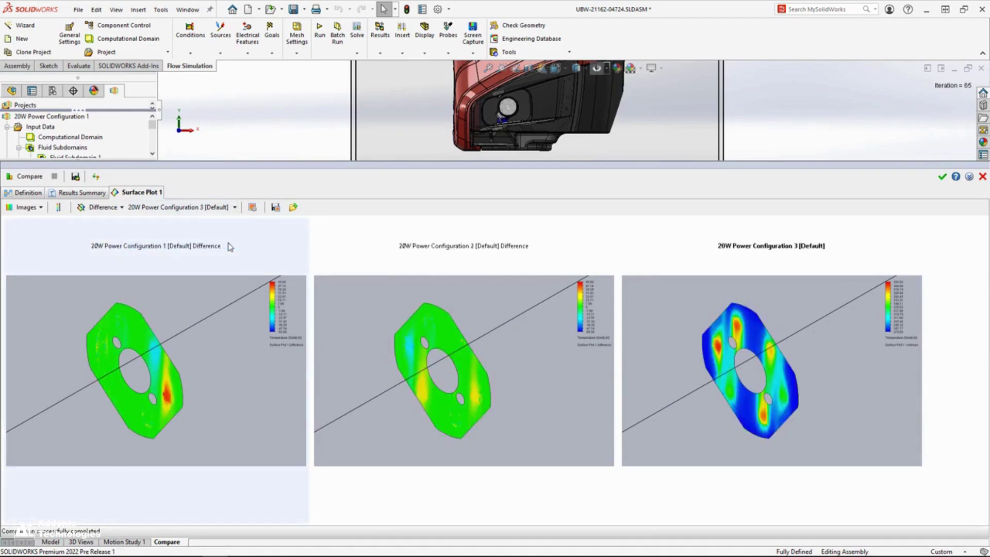
click(82, 192)
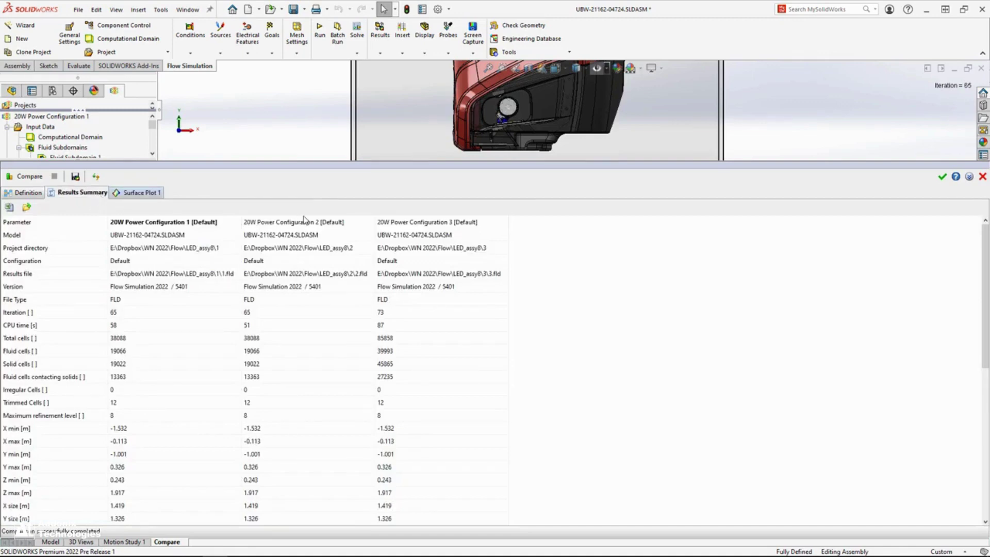
drag(983, 277, 984, 430)
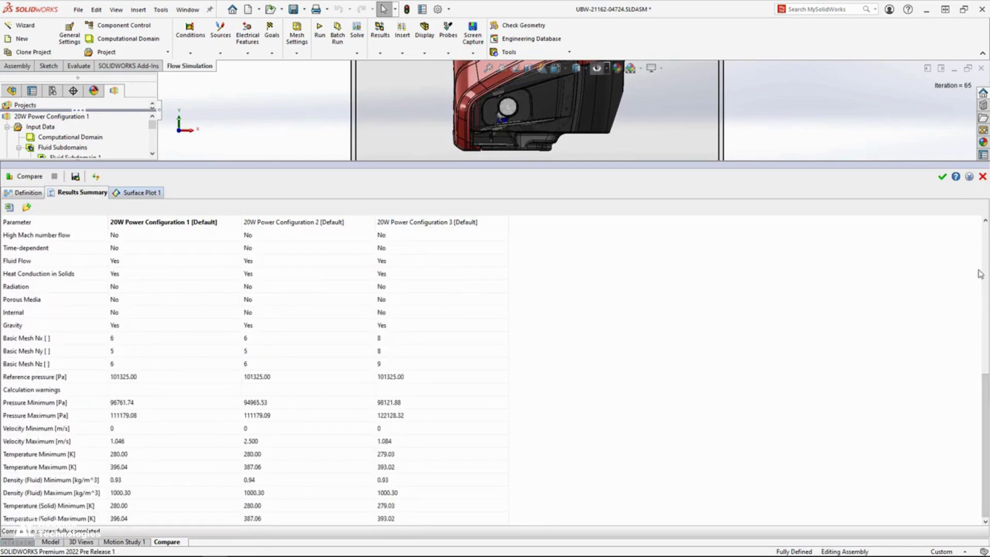
Close the Compare panel to return to the full lamp model
click(982, 176)
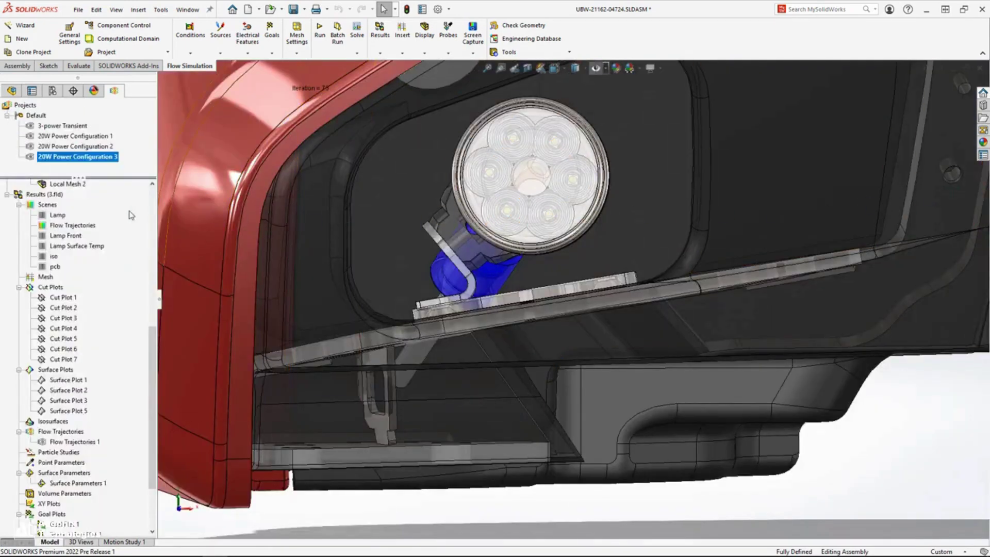
Show the Lamp and Flow Trajectories scenes, and play the Flow Trajectories 1 animation
right_click(58, 214)
click(92, 226)
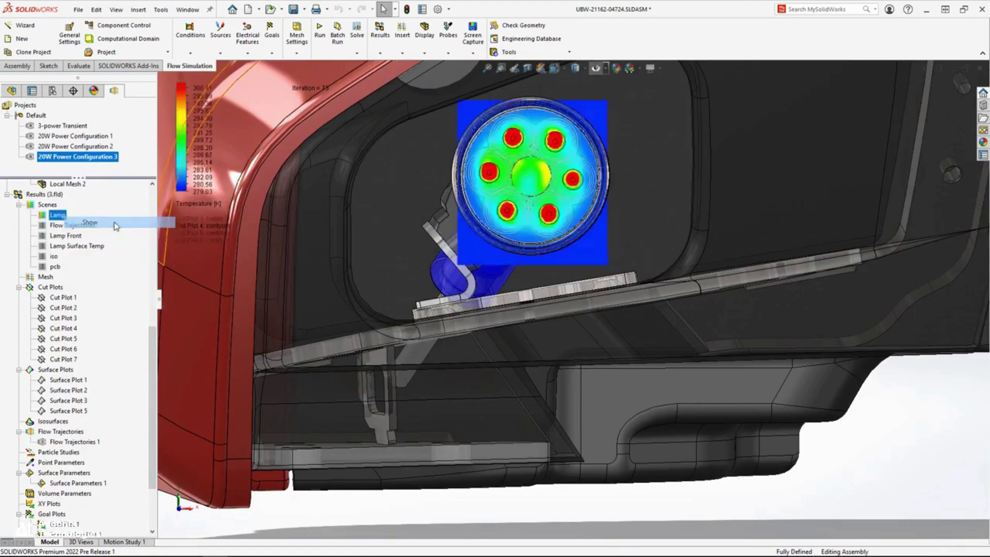
right_click(72, 225)
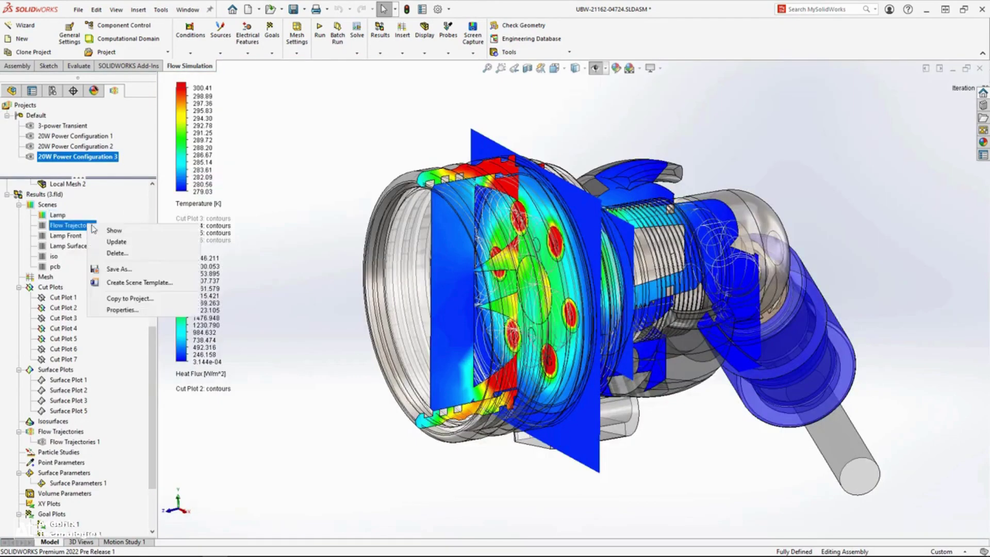
click(116, 234)
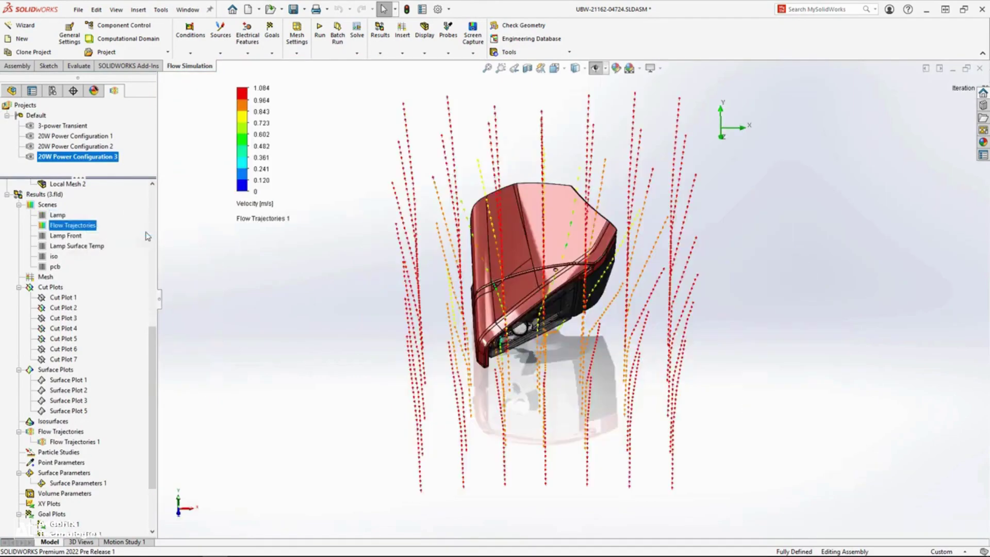
right_click(74, 441)
click(133, 345)
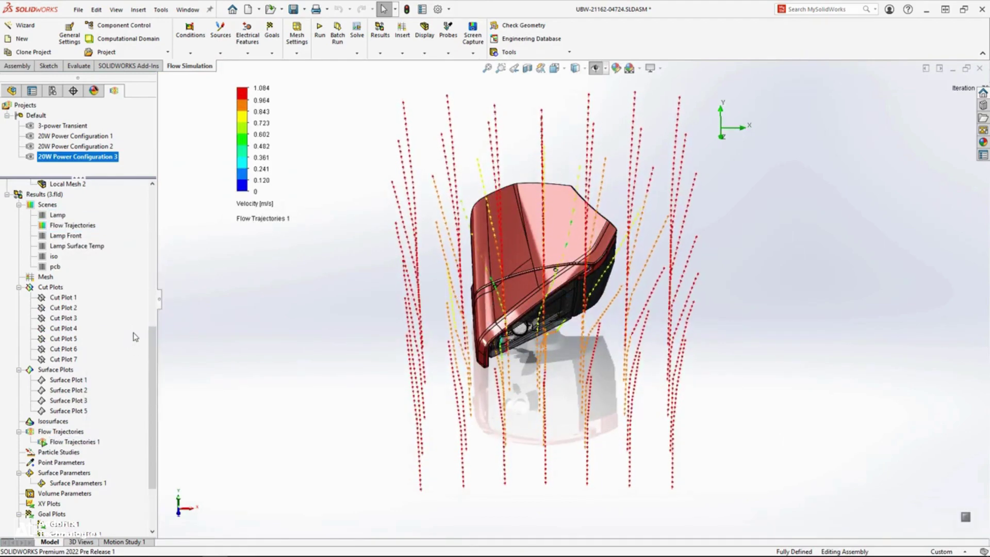
Show the Lamp Front scene, then the Lamp Surface Temp scene
right_click(65, 236)
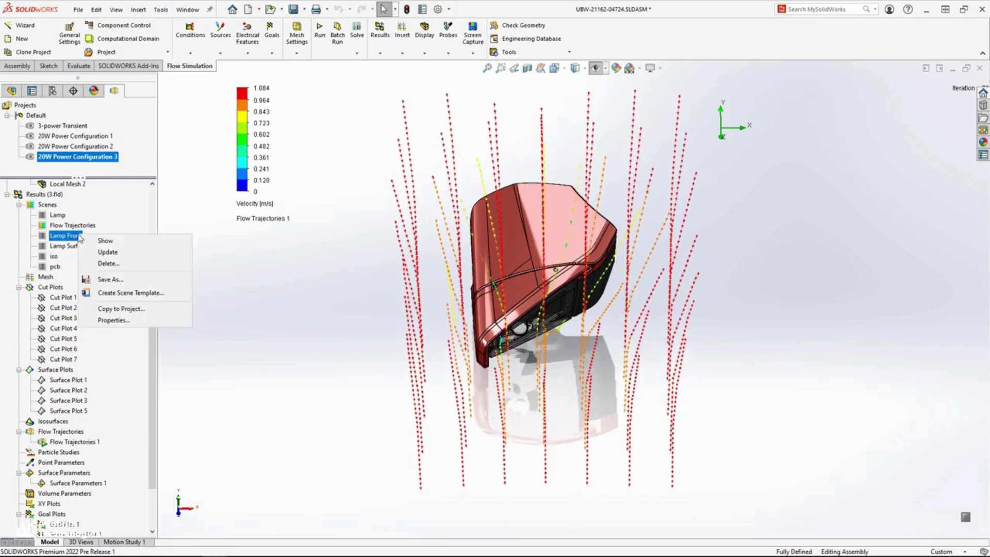
click(106, 240)
right_click(66, 245)
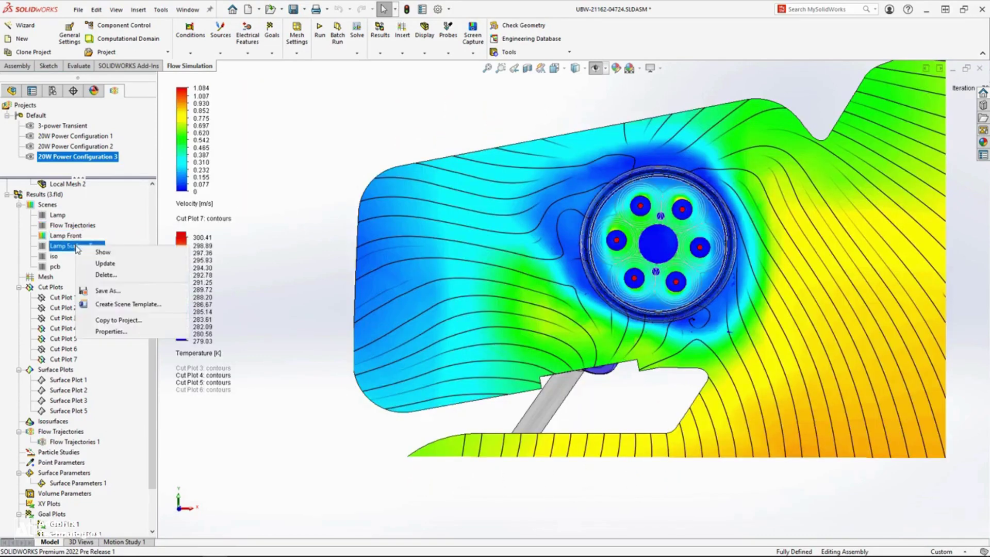
click(103, 252)
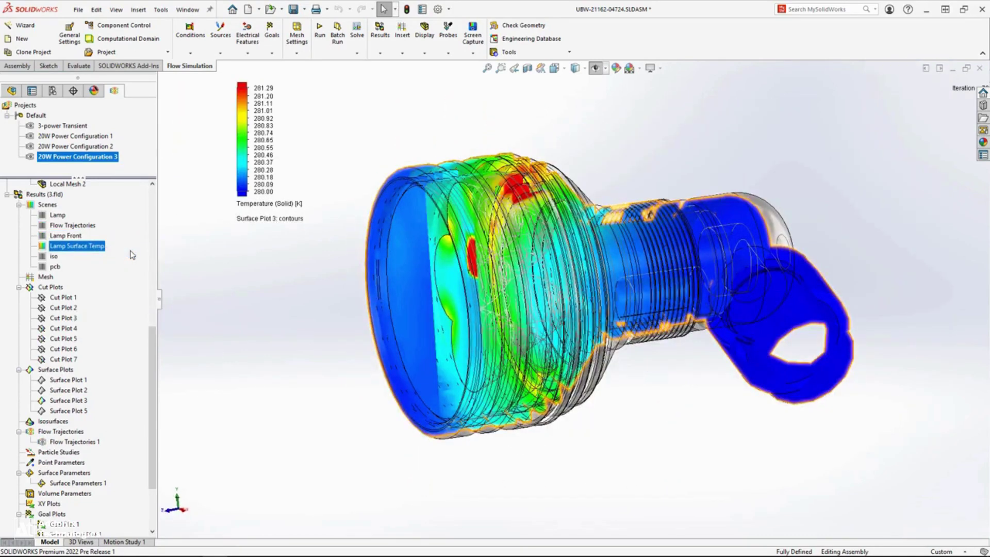